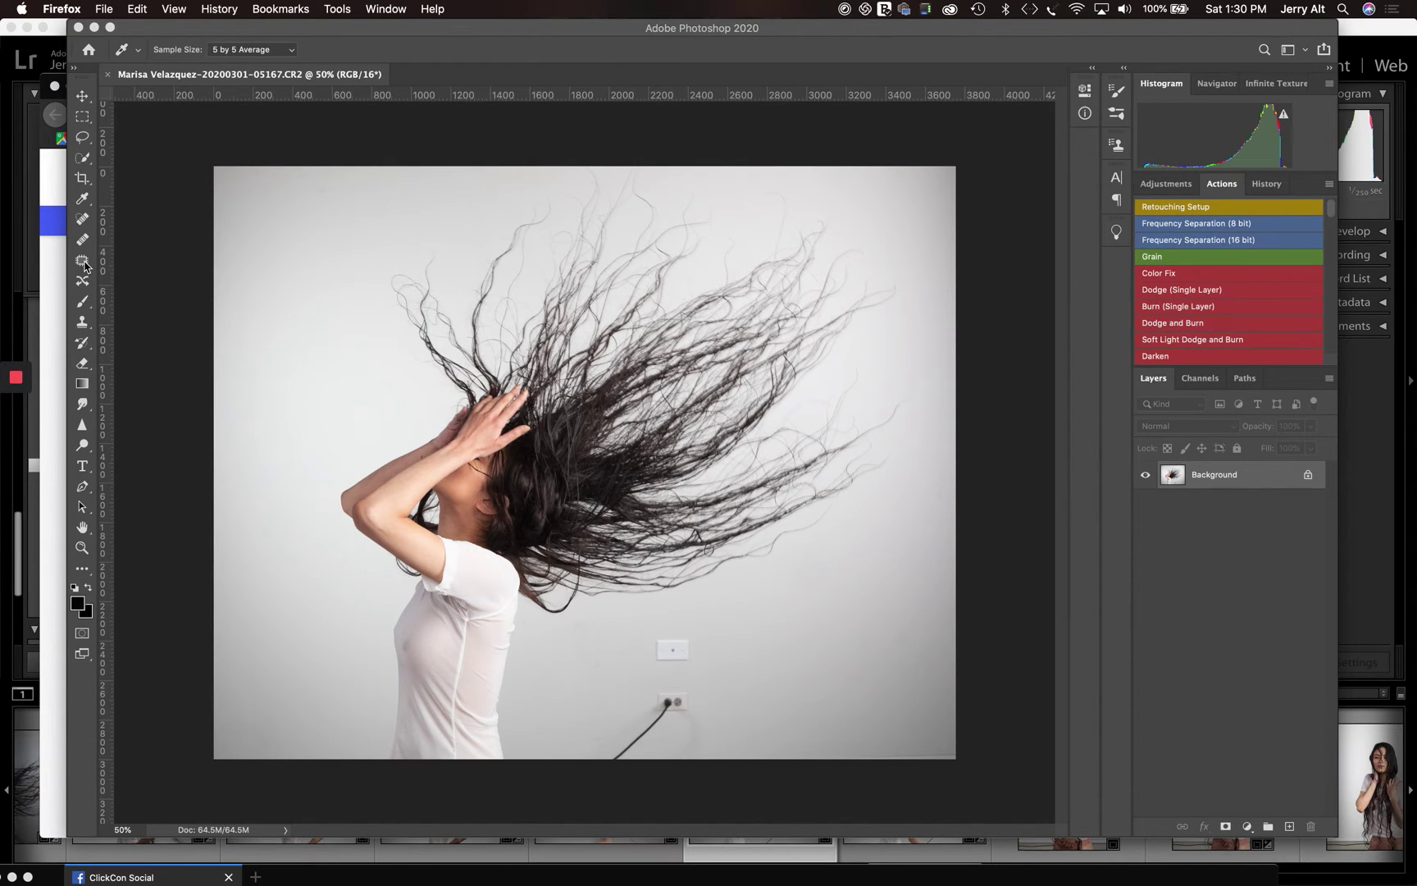
Step: Outline the white wall plate with the Patch tool and erase it with a Content-Aware Fill
{"action": "left_click", "coordinate": [83, 262]}
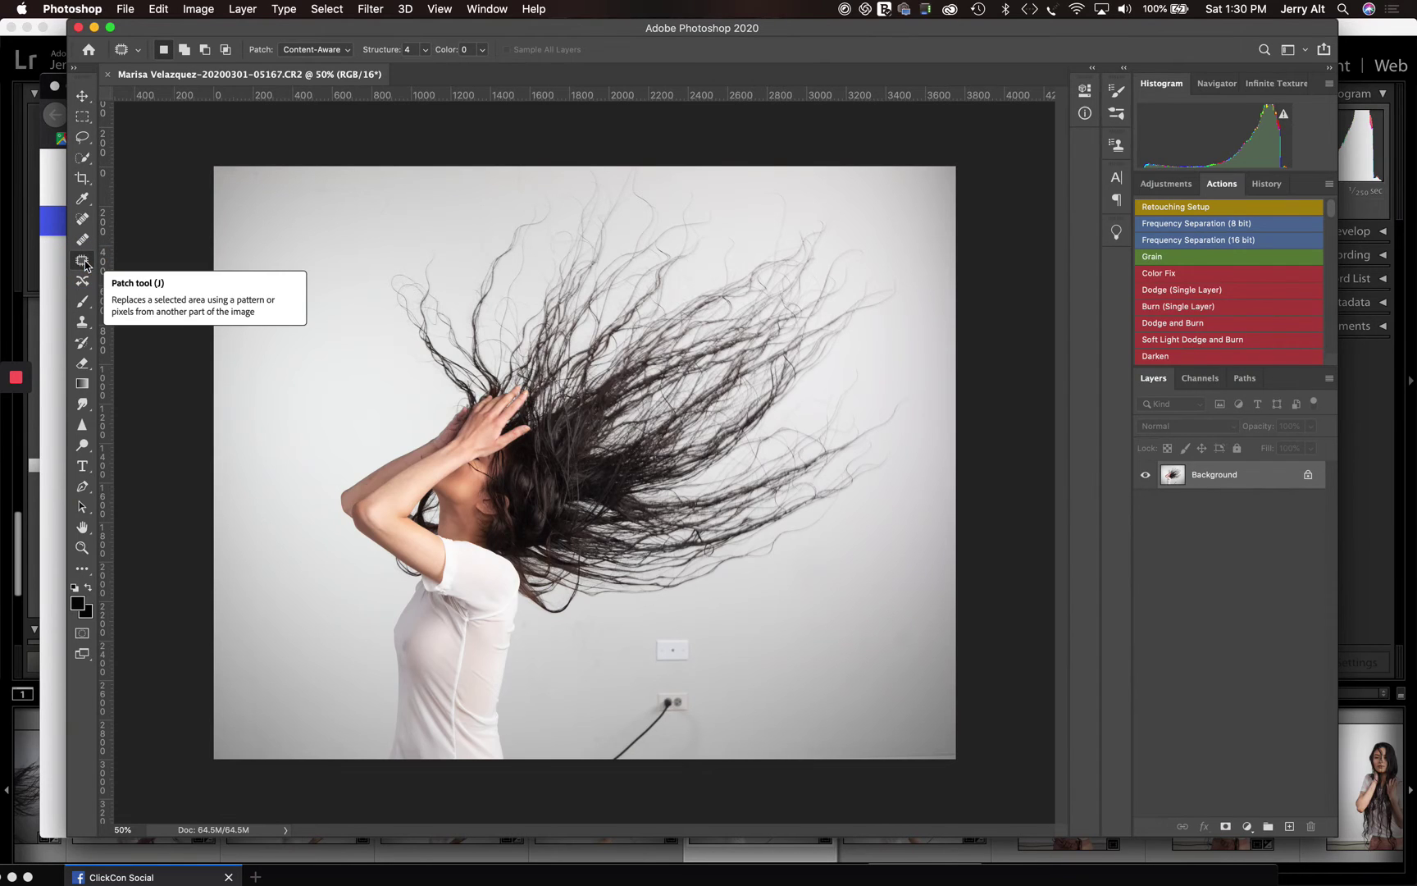
{"action": "mouse_move", "coordinate": [679, 625]}
{"action": "left_mouse_down"}
{"action": "mouse_move", "coordinate": [646, 631]}
{"action": "mouse_move", "coordinate": [643, 656]}
{"action": "mouse_move", "coordinate": [692, 692]}
{"action": "mouse_move", "coordinate": [720, 648]}
{"action": "left_mouse_up"}
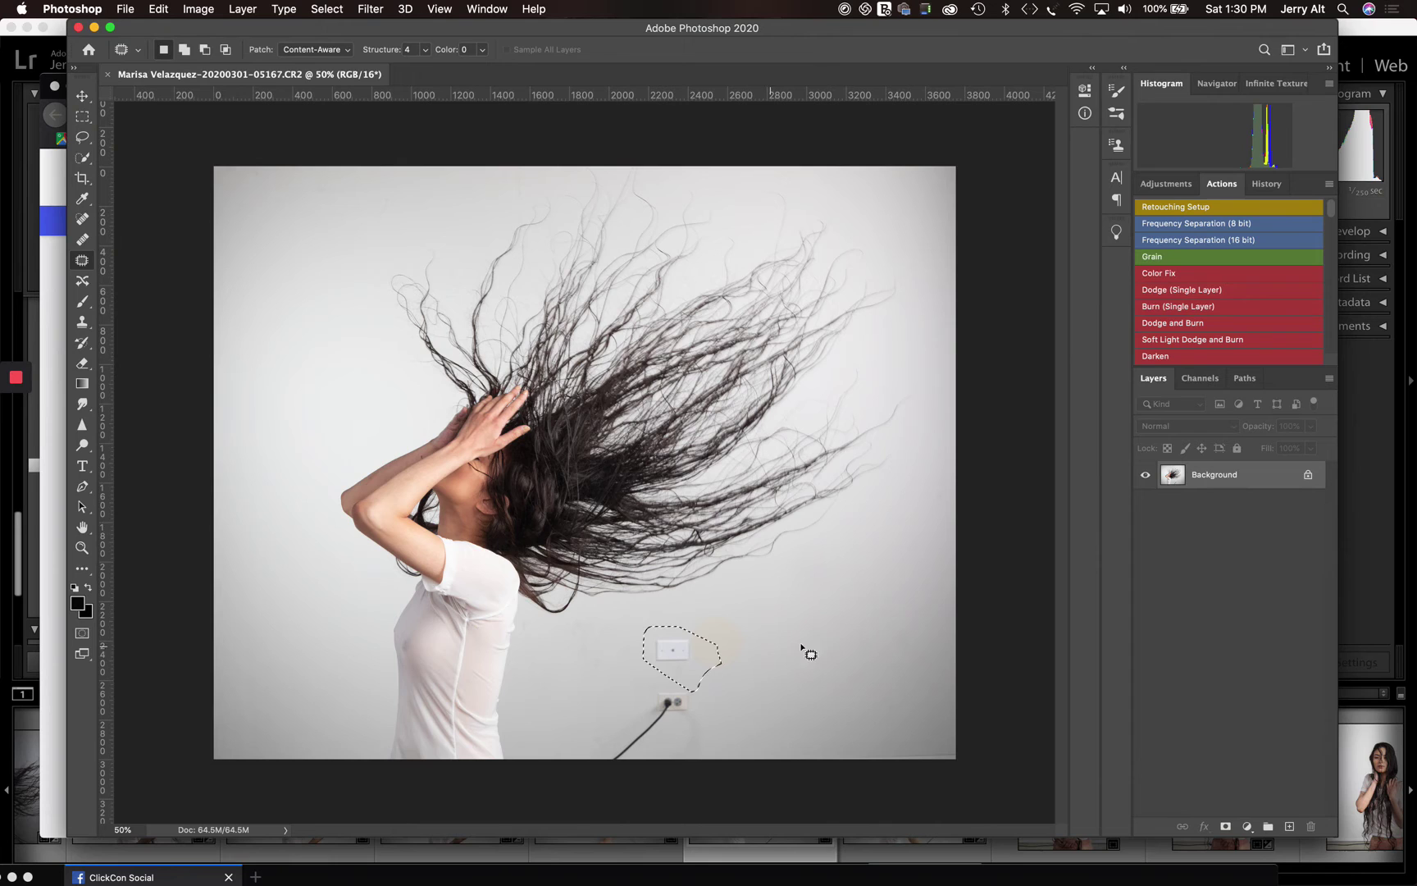
{"action": "key", "text": "shift+BackSpace"}
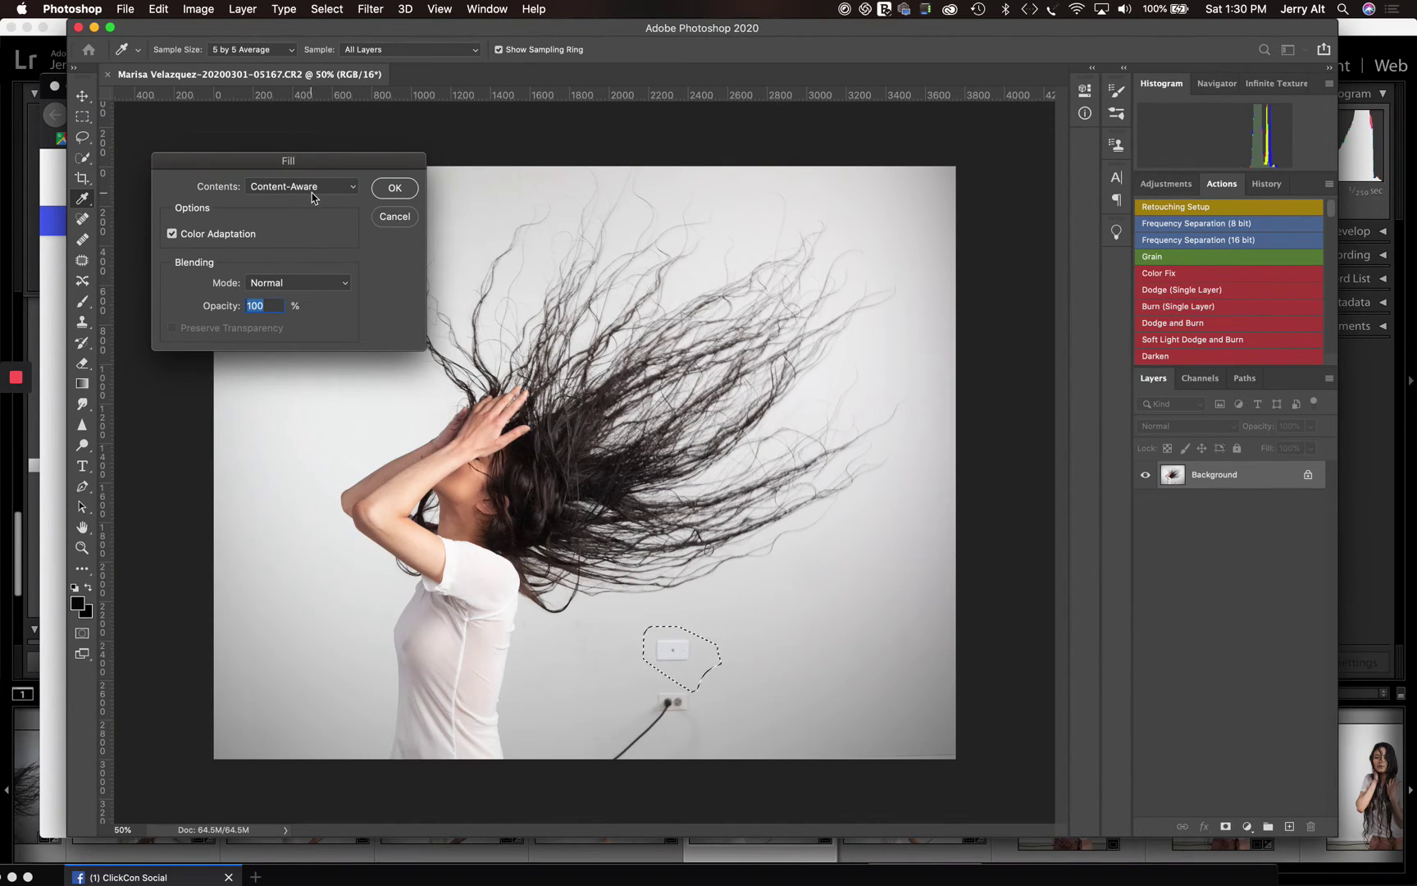
{"action": "left_click", "coordinate": [325, 191]}
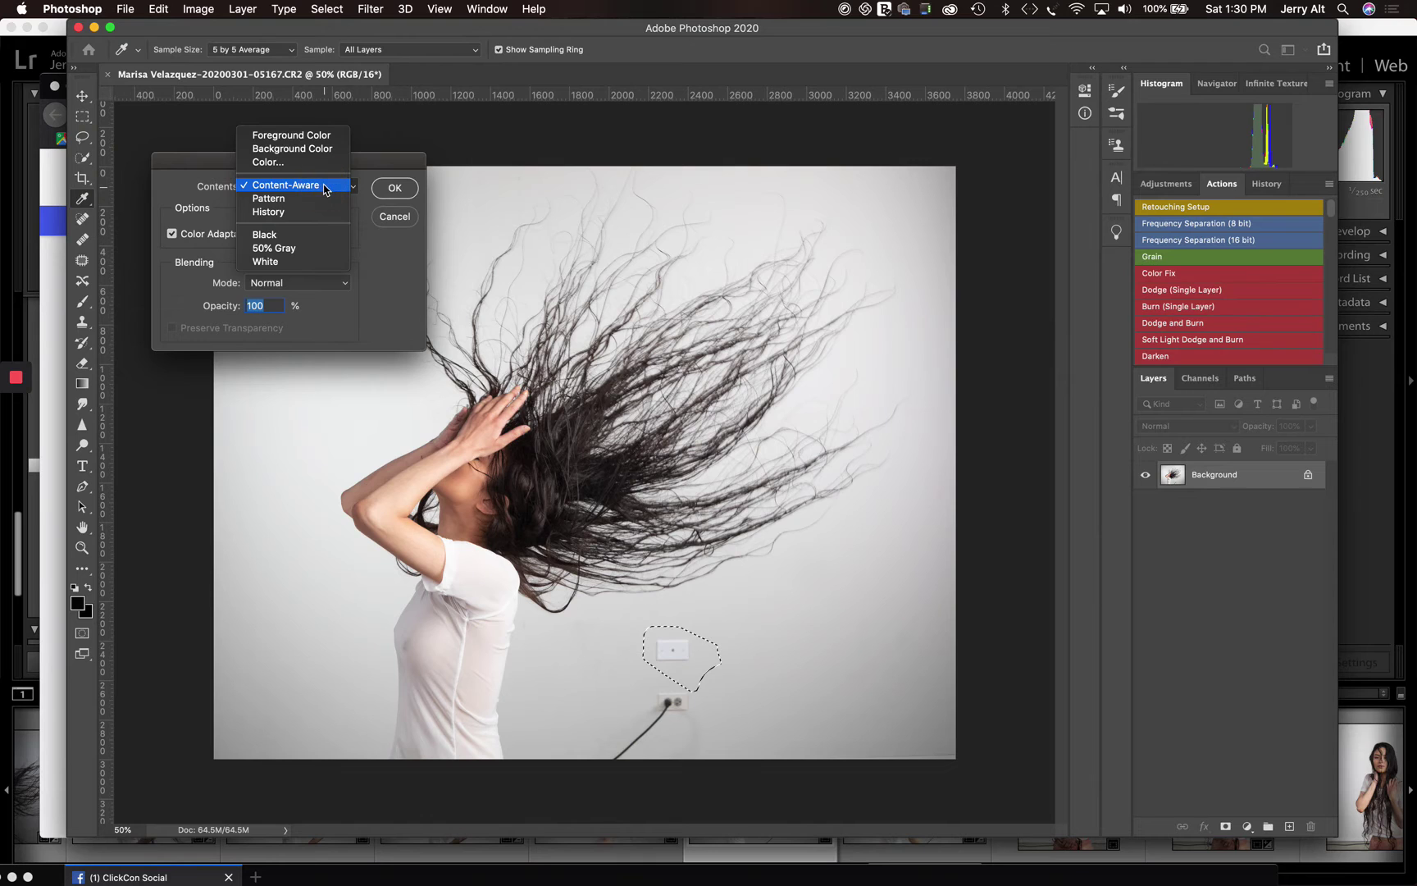
{"action": "left_click", "coordinate": [331, 188]}
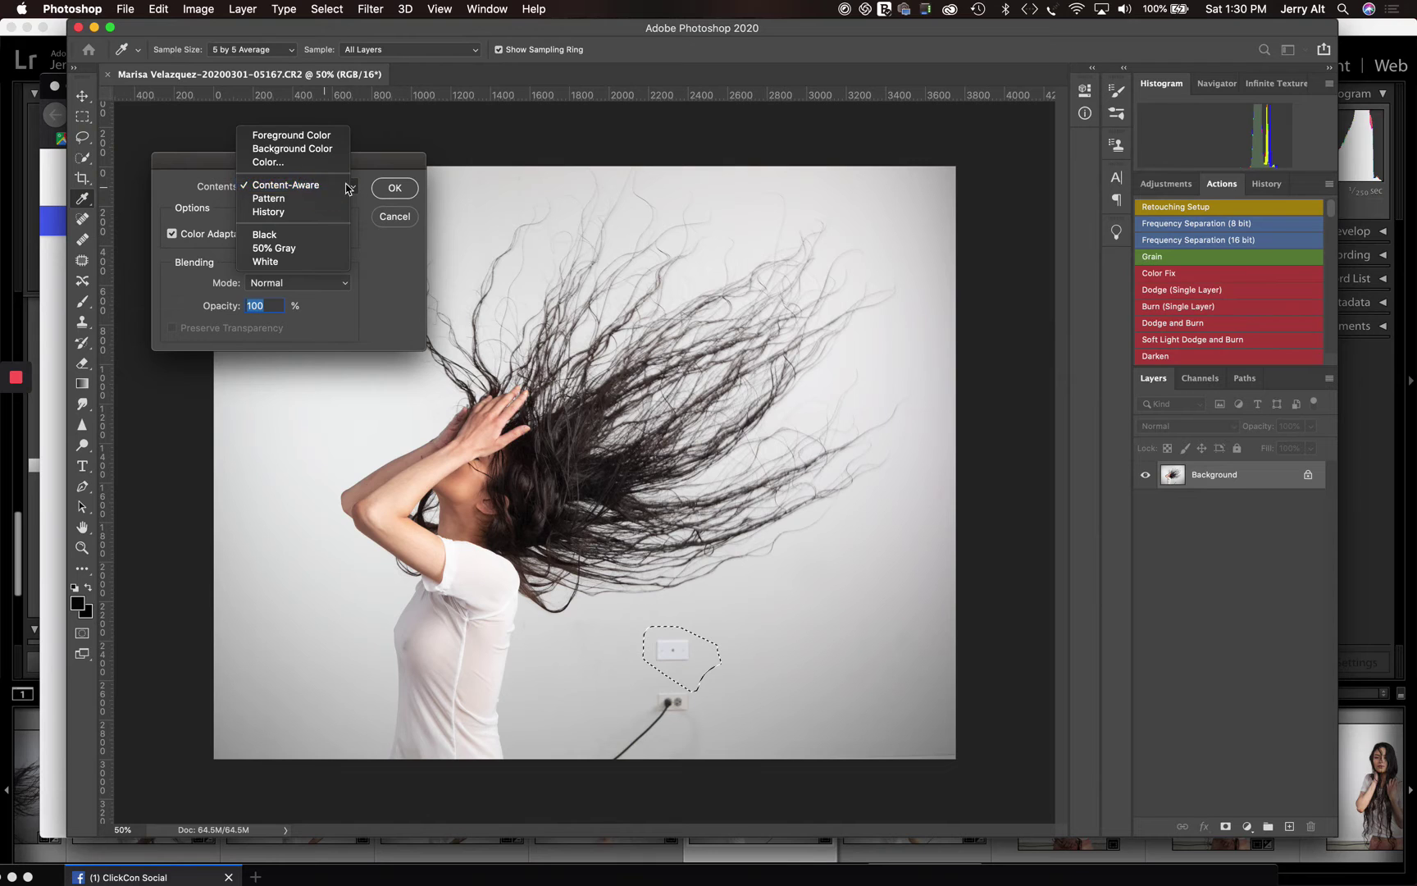
{"action": "left_click", "coordinate": [406, 192]}
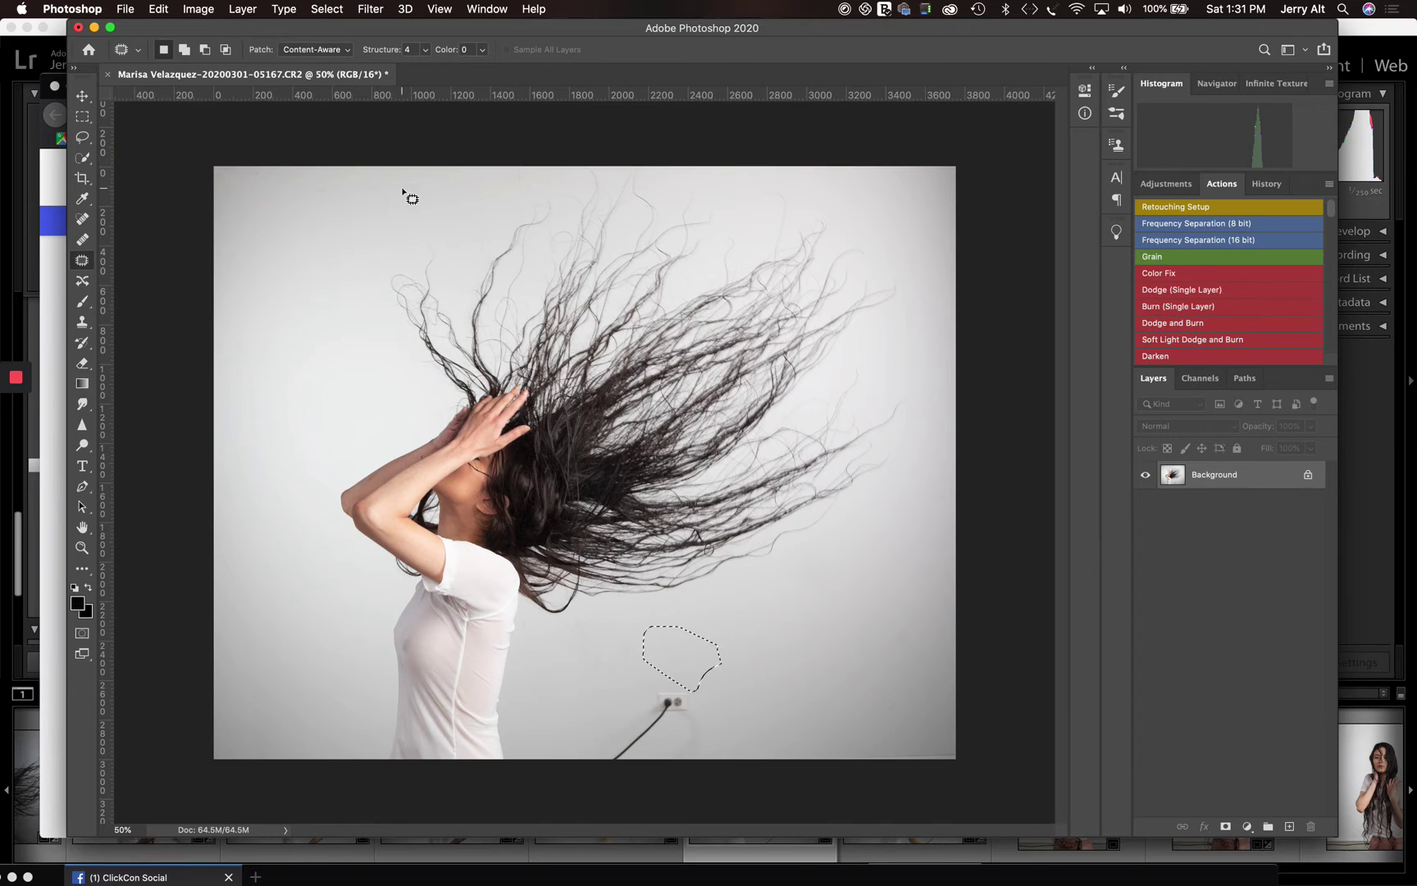
Step: Outline the outlet and its black cord and replace them with plain wall via Content-Aware Fill
{"action": "left_click", "coordinate": [590, 661]}
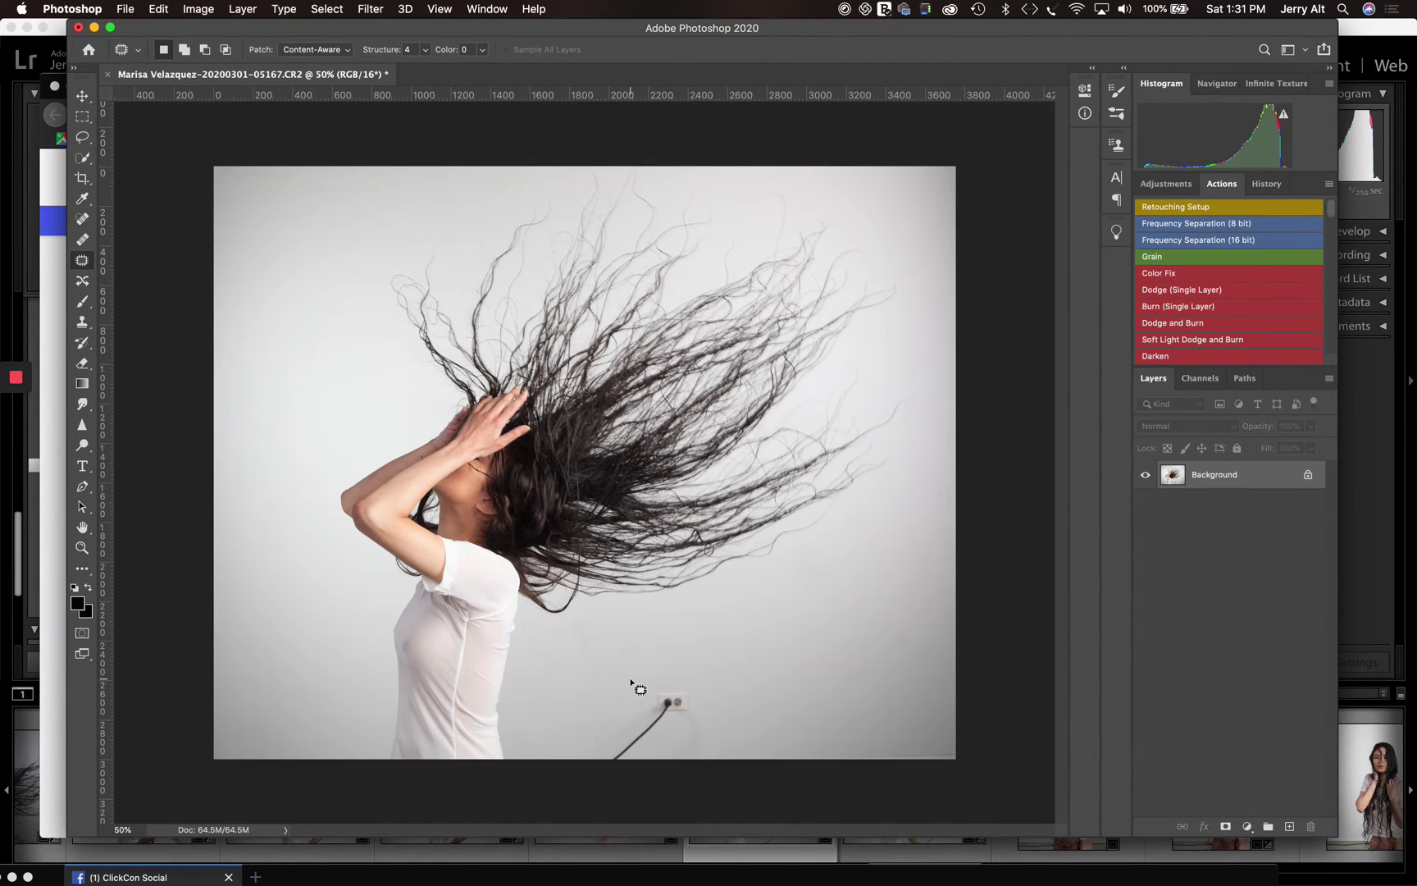
{"action": "mouse_move", "coordinate": [631, 680]}
{"action": "left_mouse_down"}
{"action": "mouse_move", "coordinate": [583, 757]}
{"action": "mouse_move", "coordinate": [653, 788]}
{"action": "mouse_move", "coordinate": [706, 782]}
{"action": "left_mouse_up"}
{"action": "mouse_move", "coordinate": [757, 733]}
{"action": "left_mouse_down"}
{"action": "mouse_move", "coordinate": [726, 669]}
{"action": "mouse_move", "coordinate": [631, 681]}
{"action": "left_mouse_up"}
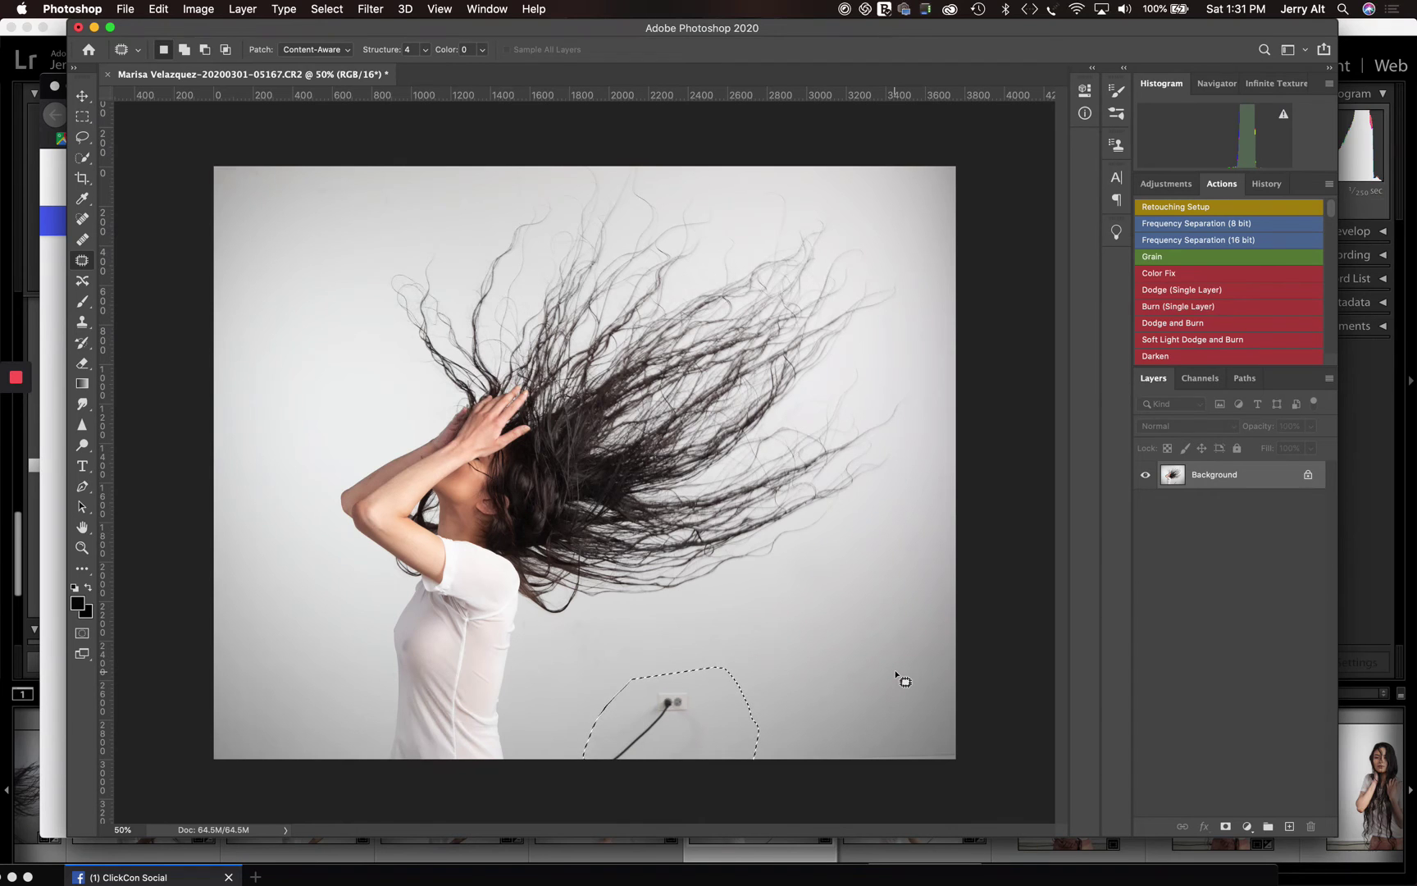
{"action": "key", "text": "shift+BackSpace"}
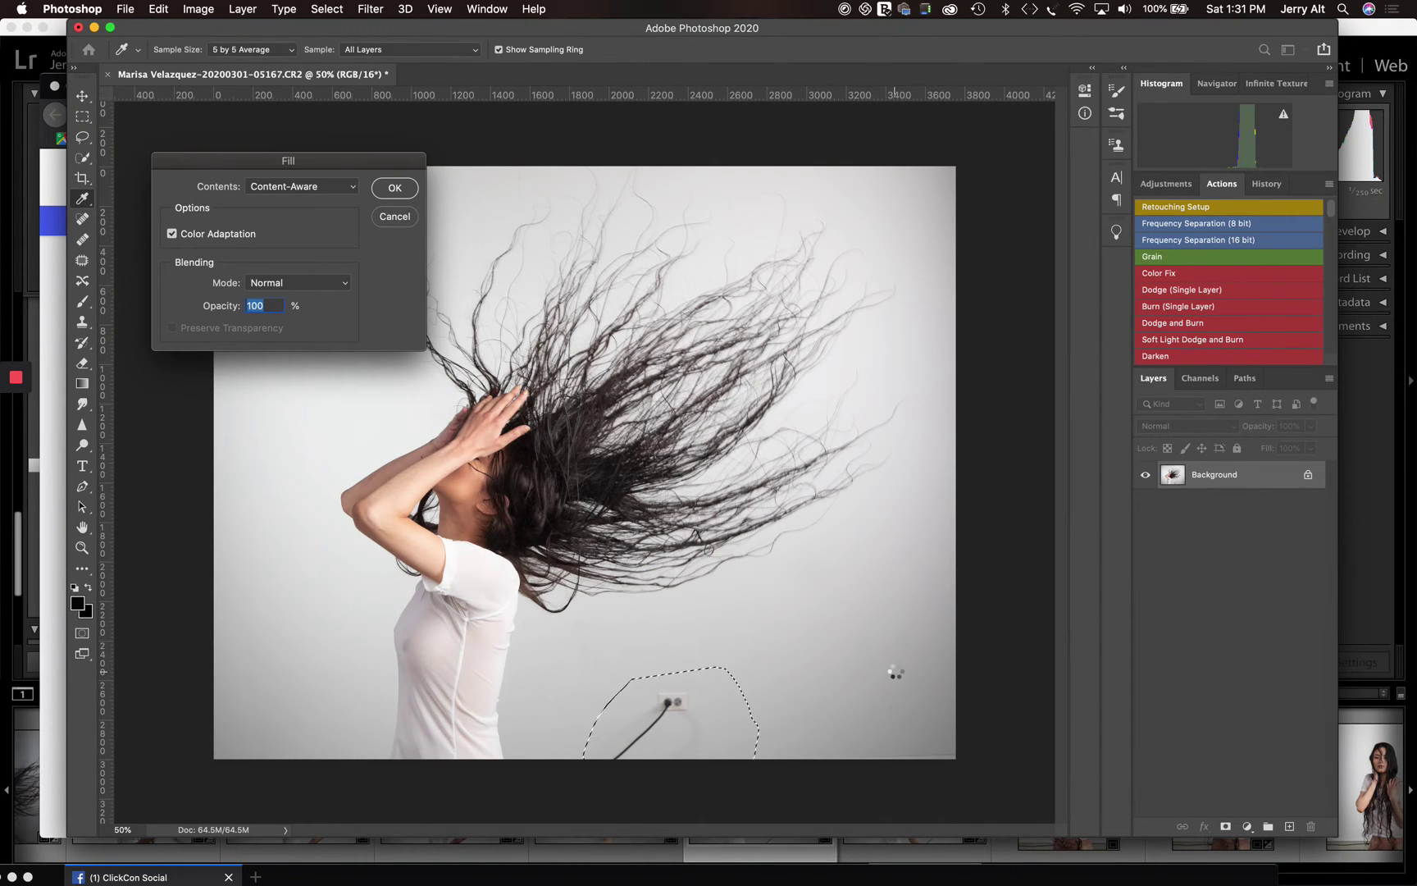
{"action": "key", "text": "Return"}
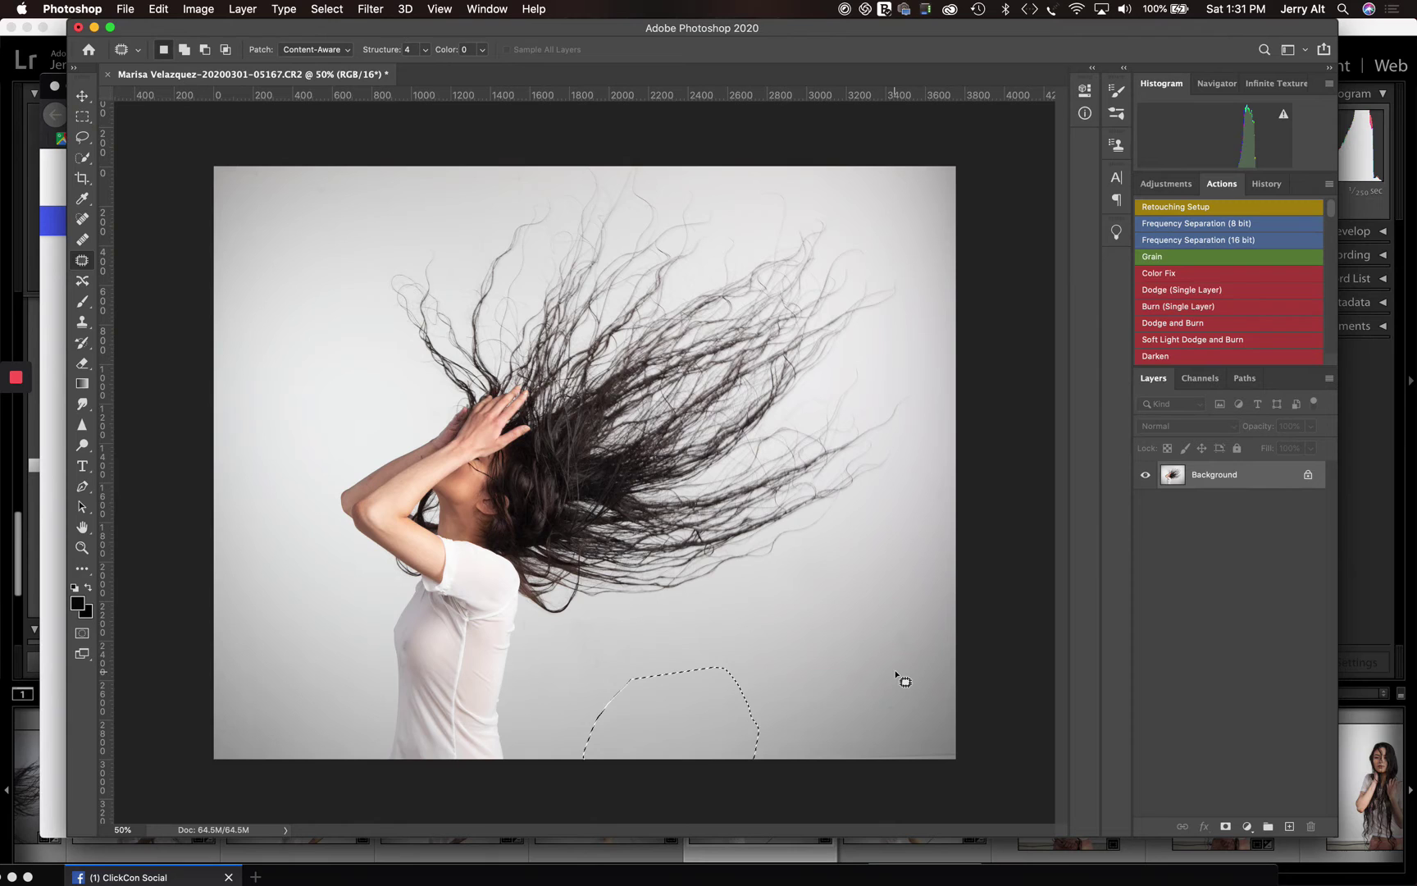
Step: Deselect the filled outlet area so the clean gray wall shows without an outline
{"action": "left_click", "coordinate": [861, 634]}
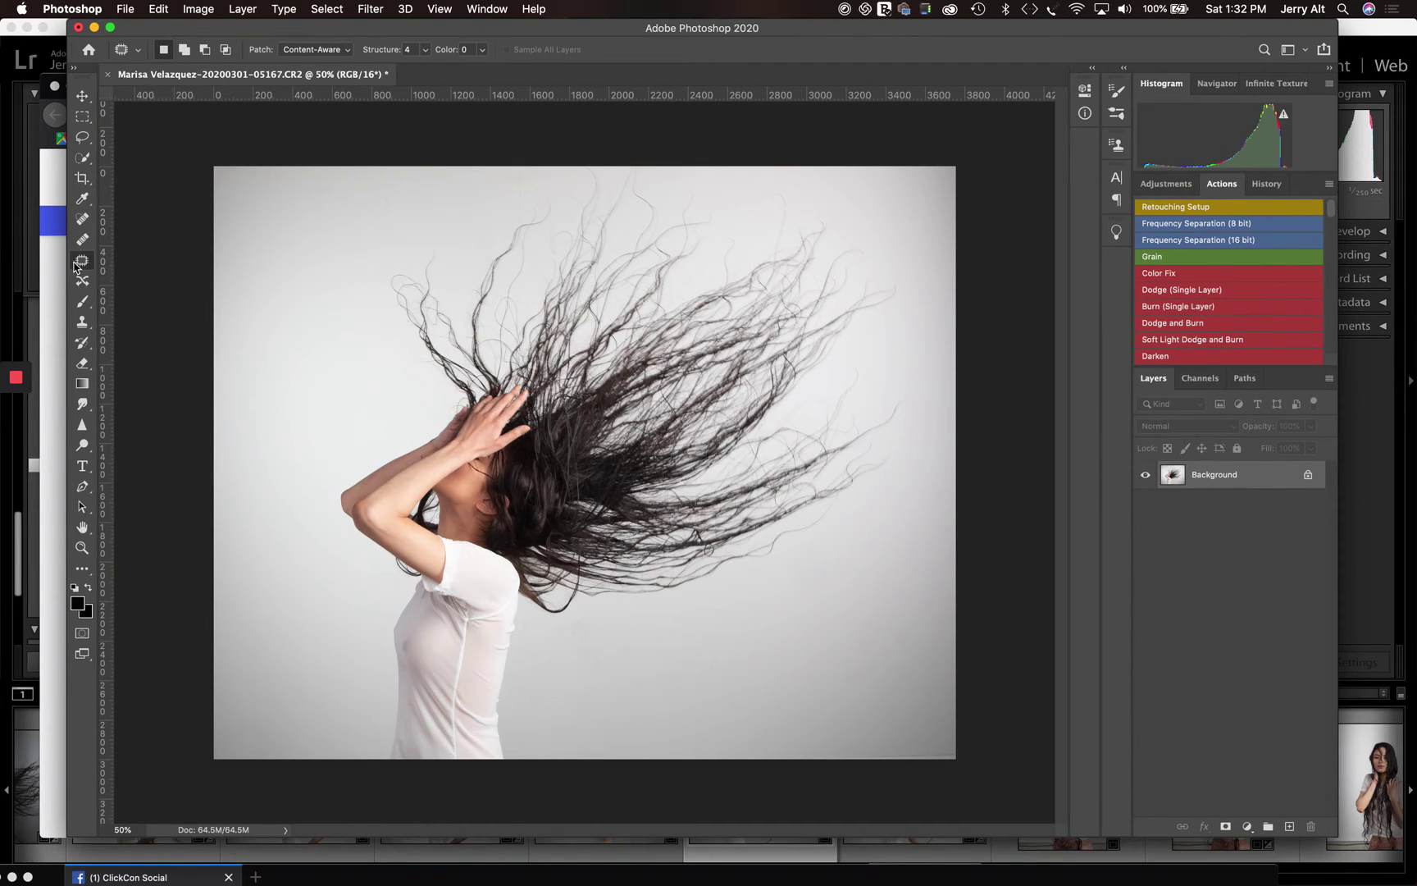
Step: Draw a closed freehand Lasso loop around the flying hair and head
{"action": "left_click", "coordinate": [82, 137]}
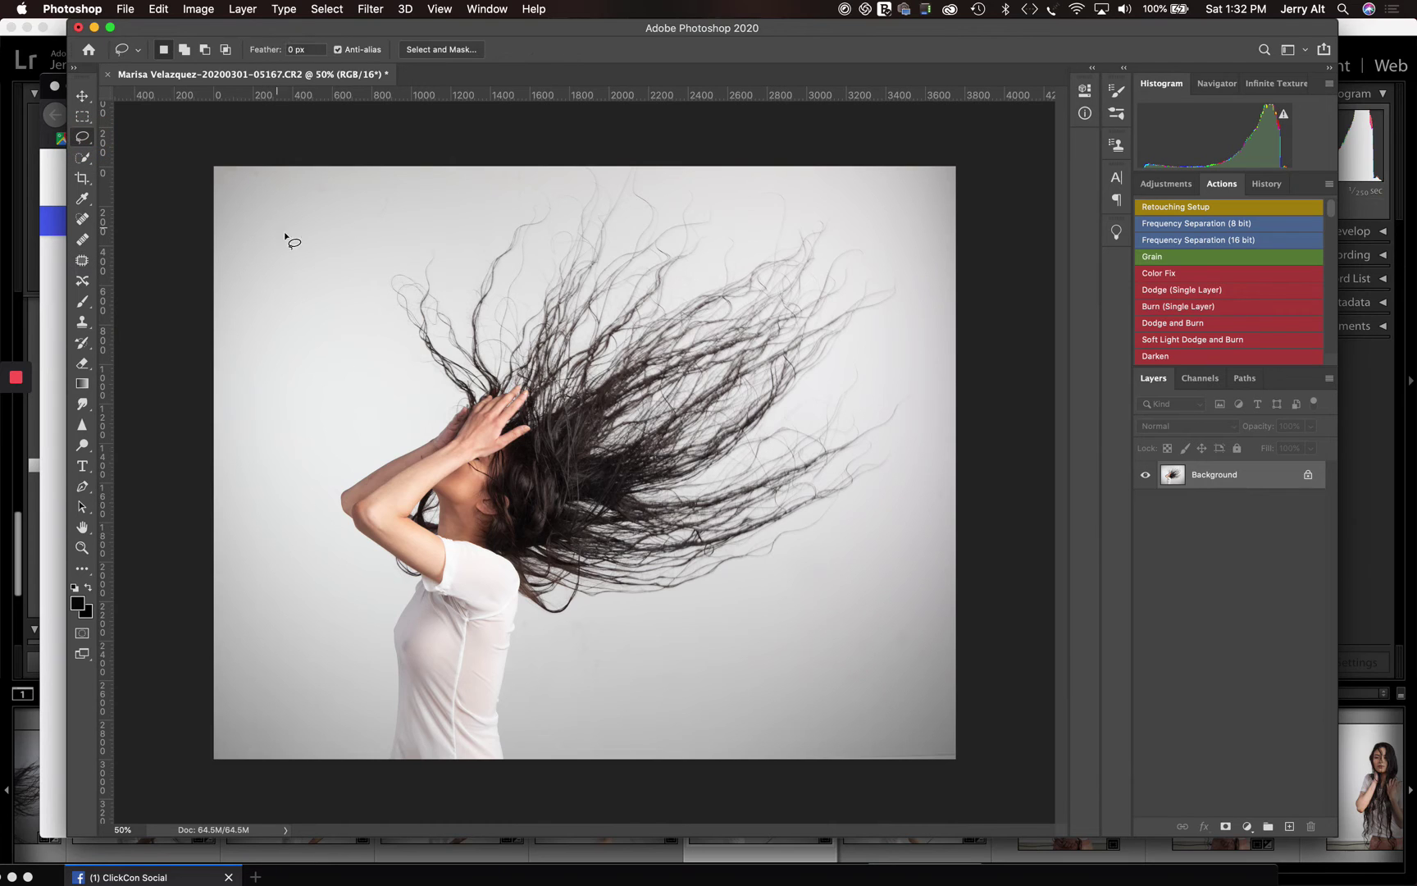
{"action": "mouse_move", "coordinate": [368, 264]}
{"action": "left_mouse_down"}
{"action": "mouse_move", "coordinate": [400, 357]}
{"action": "mouse_move", "coordinate": [507, 455]}
{"action": "mouse_move", "coordinate": [524, 530]}
{"action": "mouse_move", "coordinate": [515, 608]}
{"action": "mouse_move", "coordinate": [520, 627]}
{"action": "mouse_move", "coordinate": [552, 639]}
{"action": "mouse_move", "coordinate": [641, 631]}
{"action": "mouse_move", "coordinate": [799, 565]}
{"action": "mouse_move", "coordinate": [925, 484]}
{"action": "mouse_move", "coordinate": [918, 269]}
{"action": "mouse_move", "coordinate": [875, 212]}
{"action": "mouse_move", "coordinate": [805, 189]}
{"action": "mouse_move", "coordinate": [567, 161]}
{"action": "mouse_move", "coordinate": [446, 202]}
{"action": "left_mouse_up"}
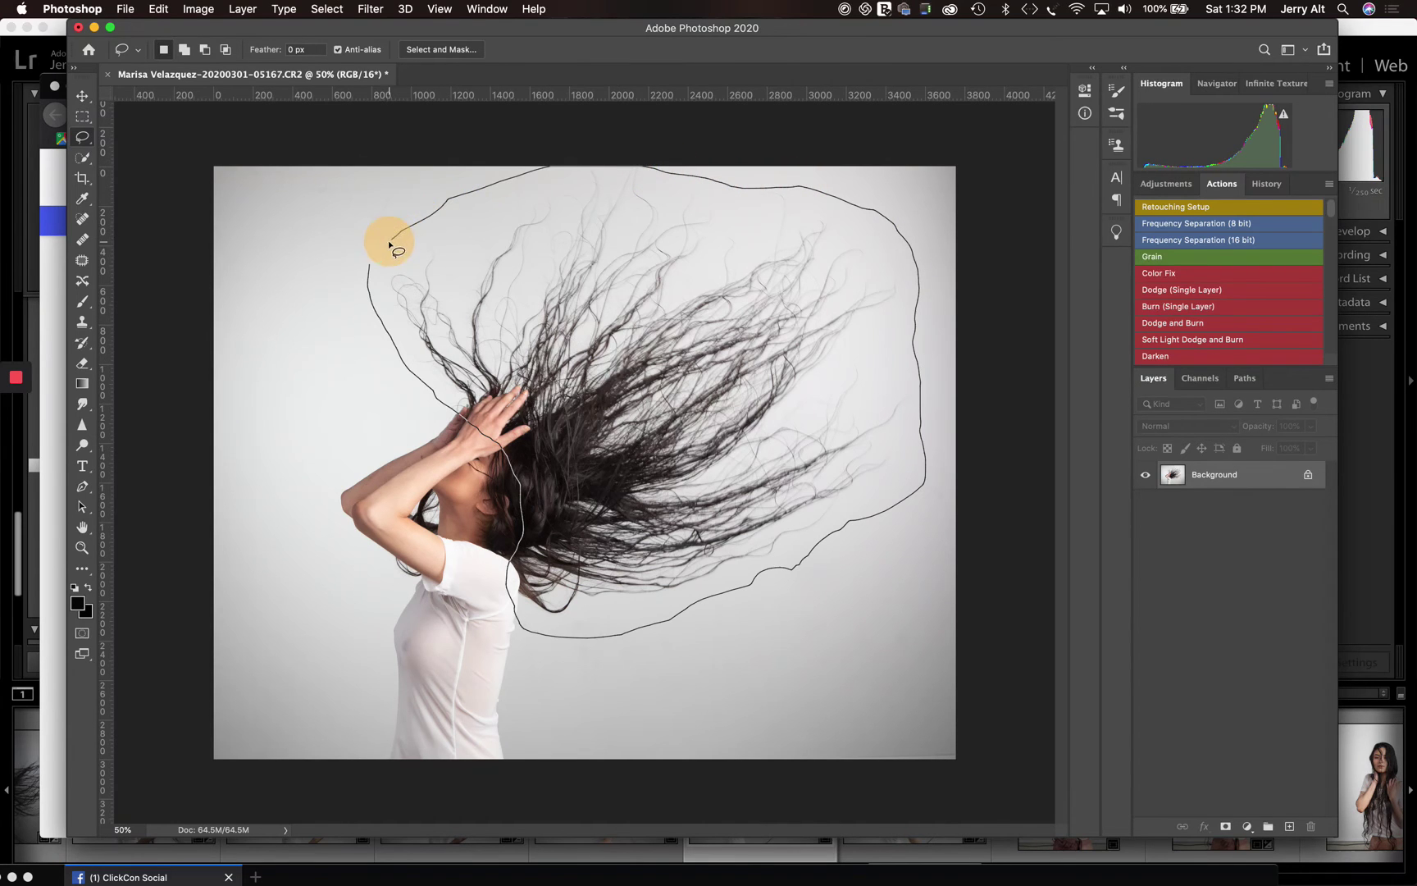
{"action": "left_click_drag", "start_coordinate": [373, 261], "coordinate": [372, 262]}
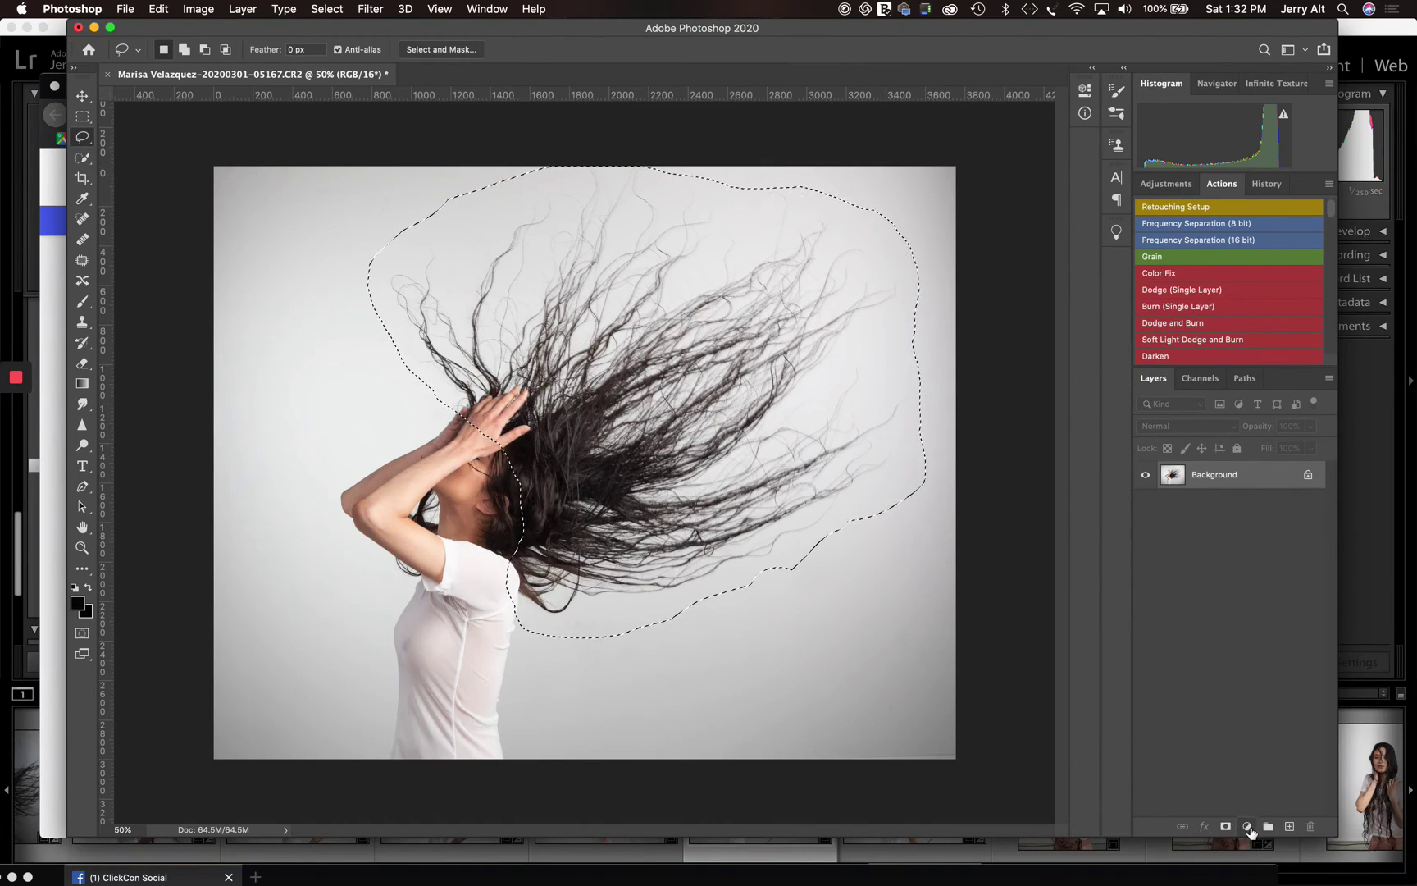
Step: Add a Levels layer masked to the selection, setting the white point by sampling the gray wall
{"action": "left_click", "coordinate": [1247, 826]}
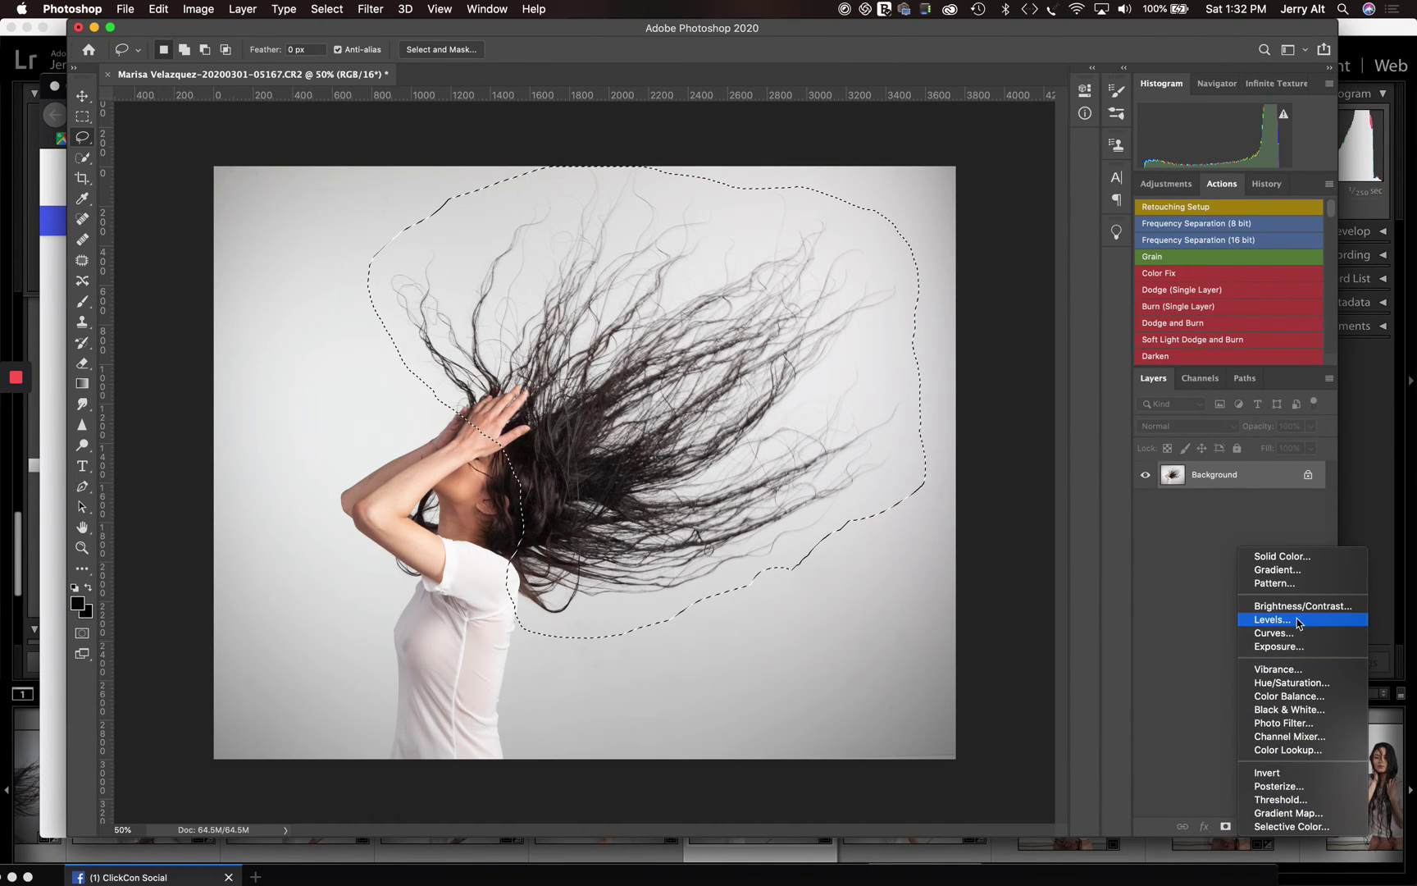
{"action": "left_click", "coordinate": [1297, 620]}
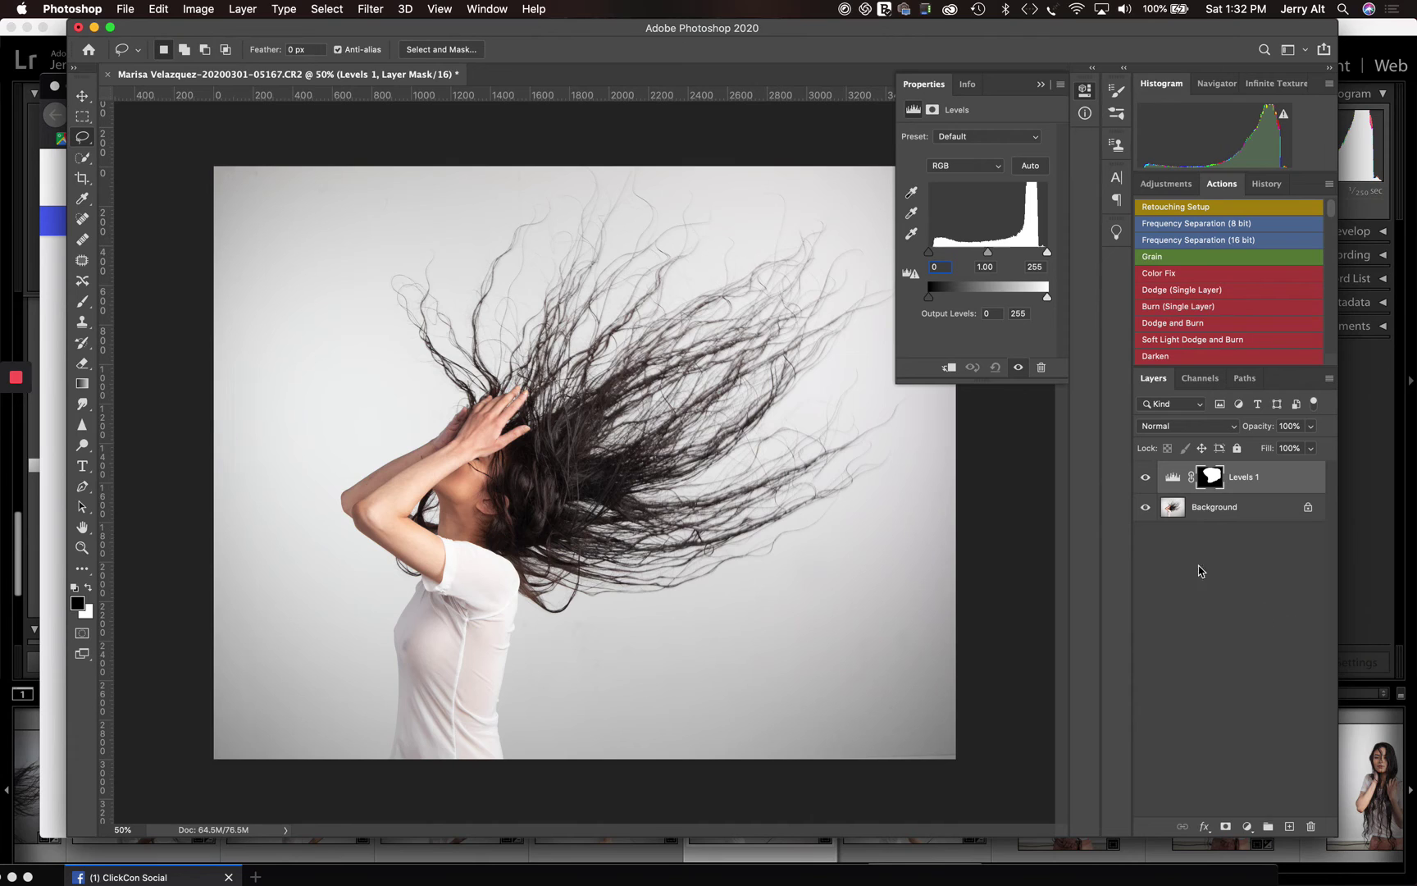
{"action": "left_click", "coordinate": [911, 235]}
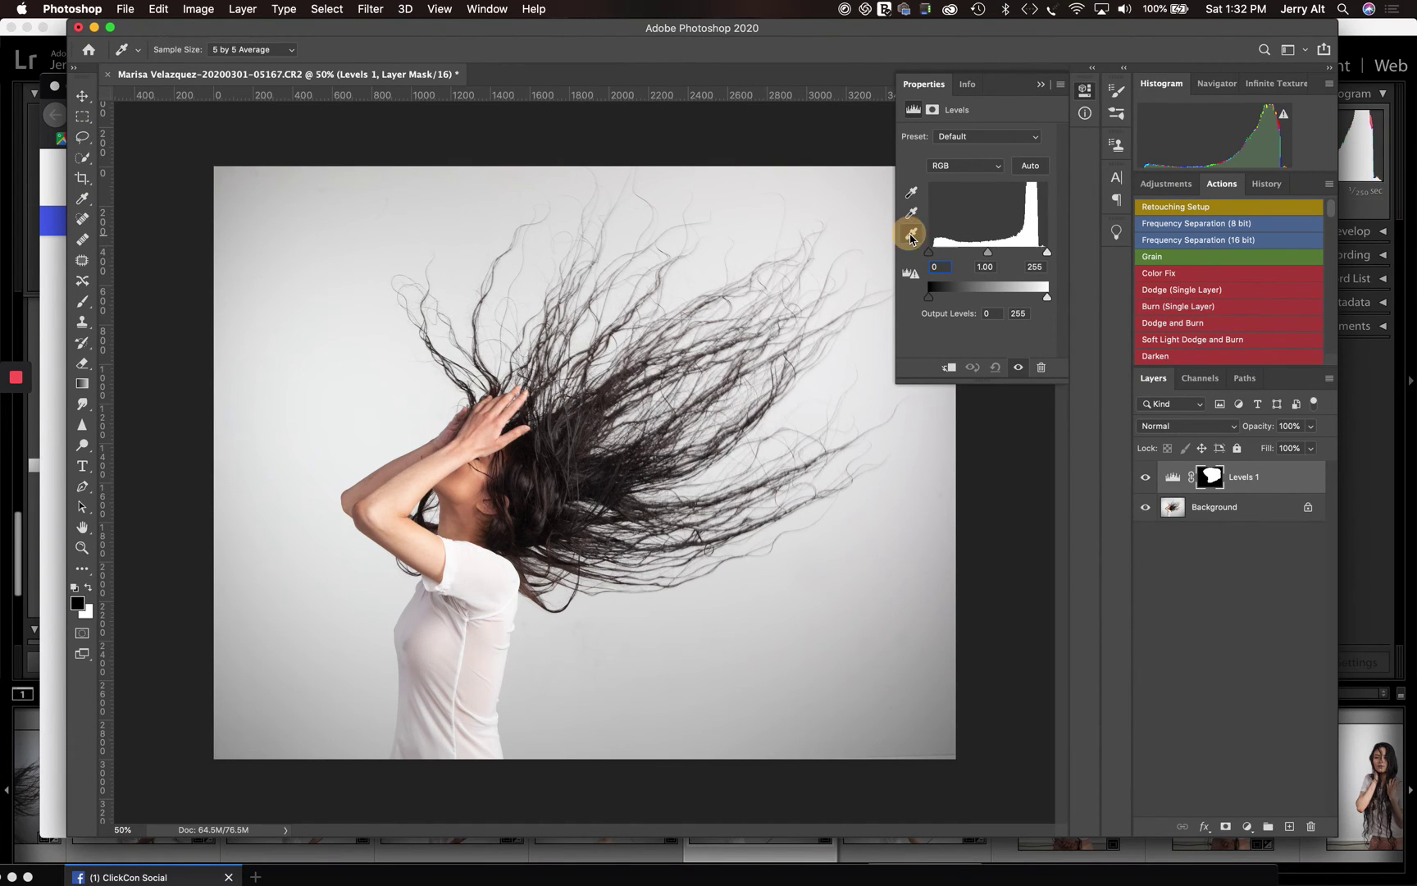
{"action": "left_click", "coordinate": [692, 282]}
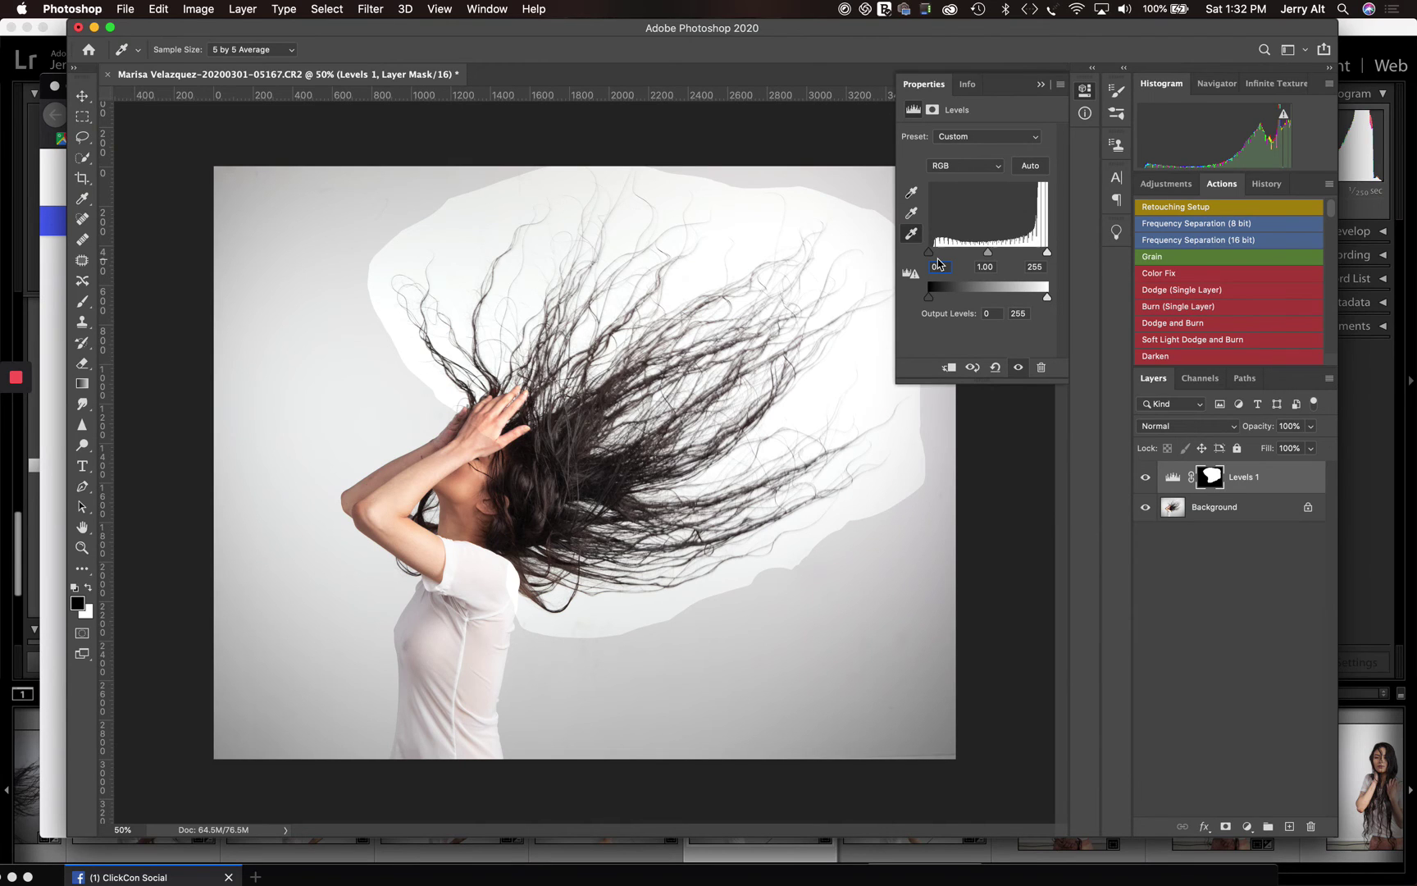
{"action": "left_click", "coordinate": [1038, 84]}
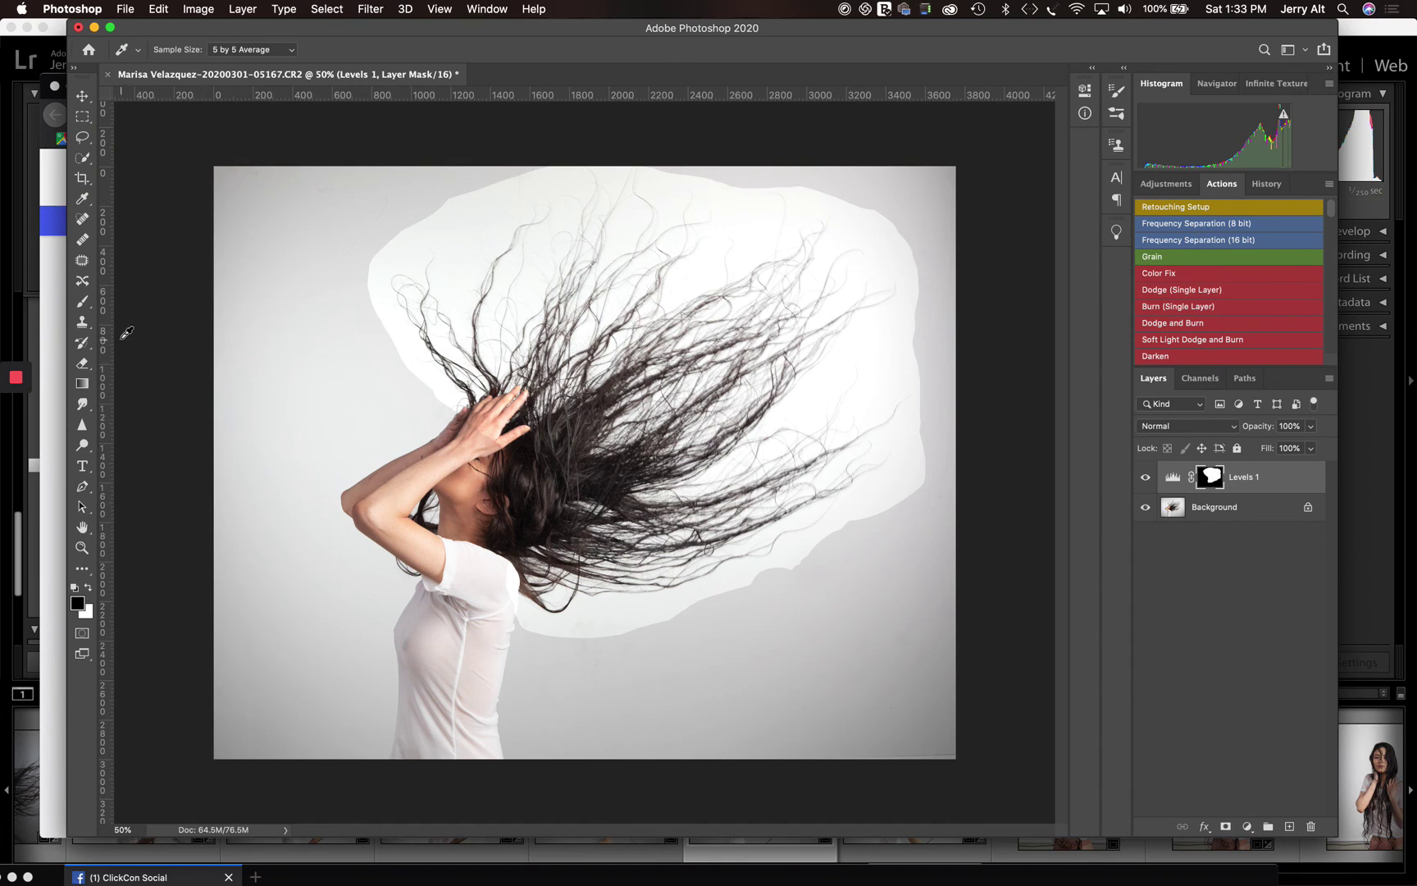
Step: Switch to the Brush tool with 100% flow and size 175
{"action": "left_click", "coordinate": [85, 304]}
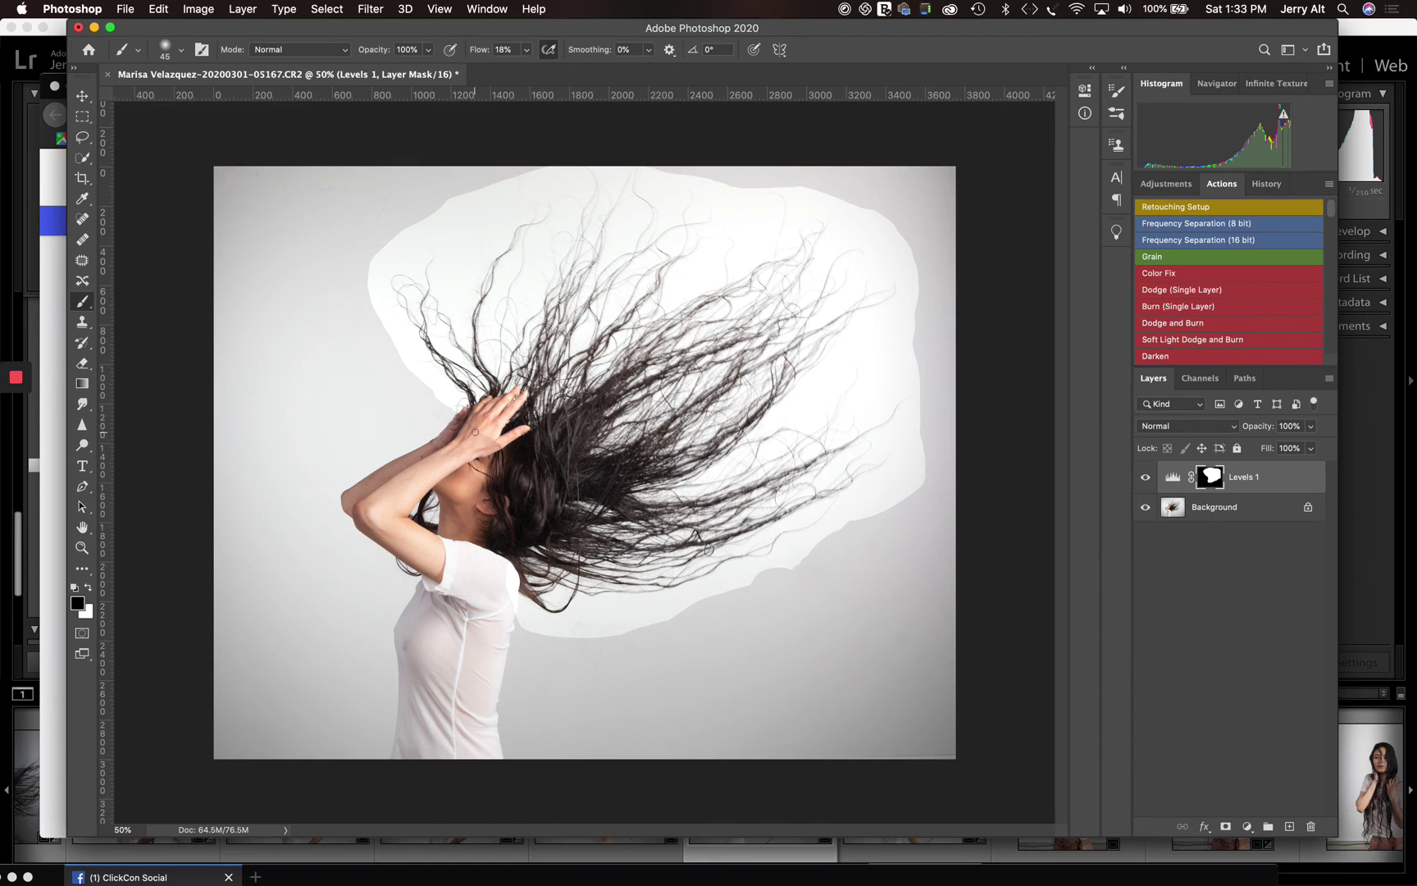
{"action": "left_click", "coordinate": [528, 51]}
{"action": "left_click_drag", "start_coordinate": [528, 69], "coordinate": [603, 67]}
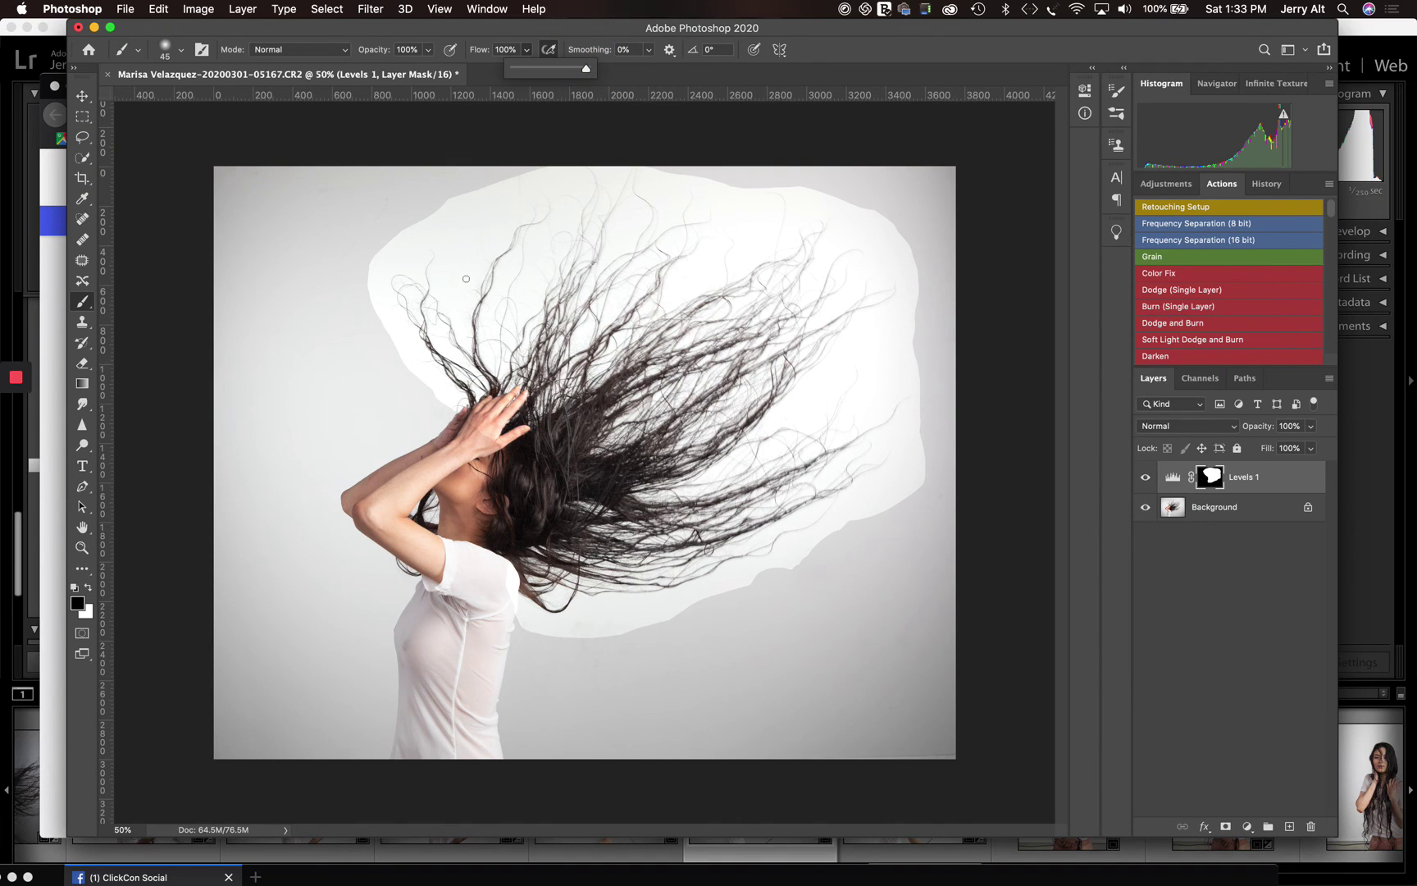
{"action": "key", "text": "bracketright"}
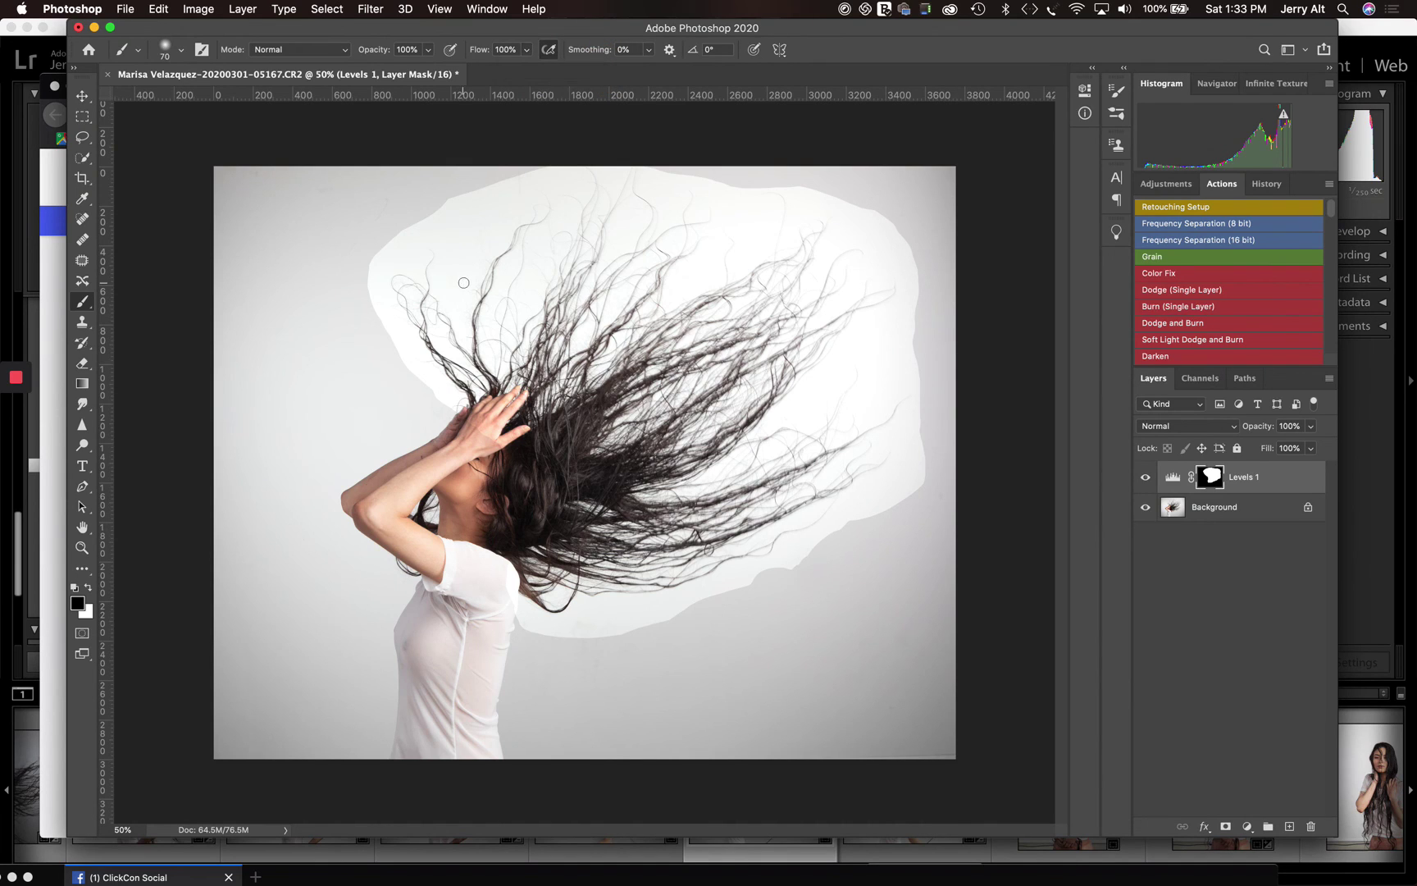
{"action": "key", "text": "bracketright"}
{"action": "key", "text": "bracketright"}
{"action": "key", "text": "bracketright"}
{"action": "key", "text": "bracketright"}
{"action": "key", "text": "bracketright"}
{"action": "key", "text": "bracketright"}
Step: Paint the Levels mask over the hands so they keep their natural tones
{"action": "mouse_move", "coordinate": [479, 437]}
{"action": "left_mouse_down"}
{"action": "mouse_move", "coordinate": [497, 420]}
{"action": "mouse_move", "coordinate": [506, 432]}
{"action": "mouse_move", "coordinate": [508, 406]}
{"action": "mouse_move", "coordinate": [477, 419]}
{"action": "left_mouse_up"}
{"action": "left_click", "coordinate": [517, 401]}
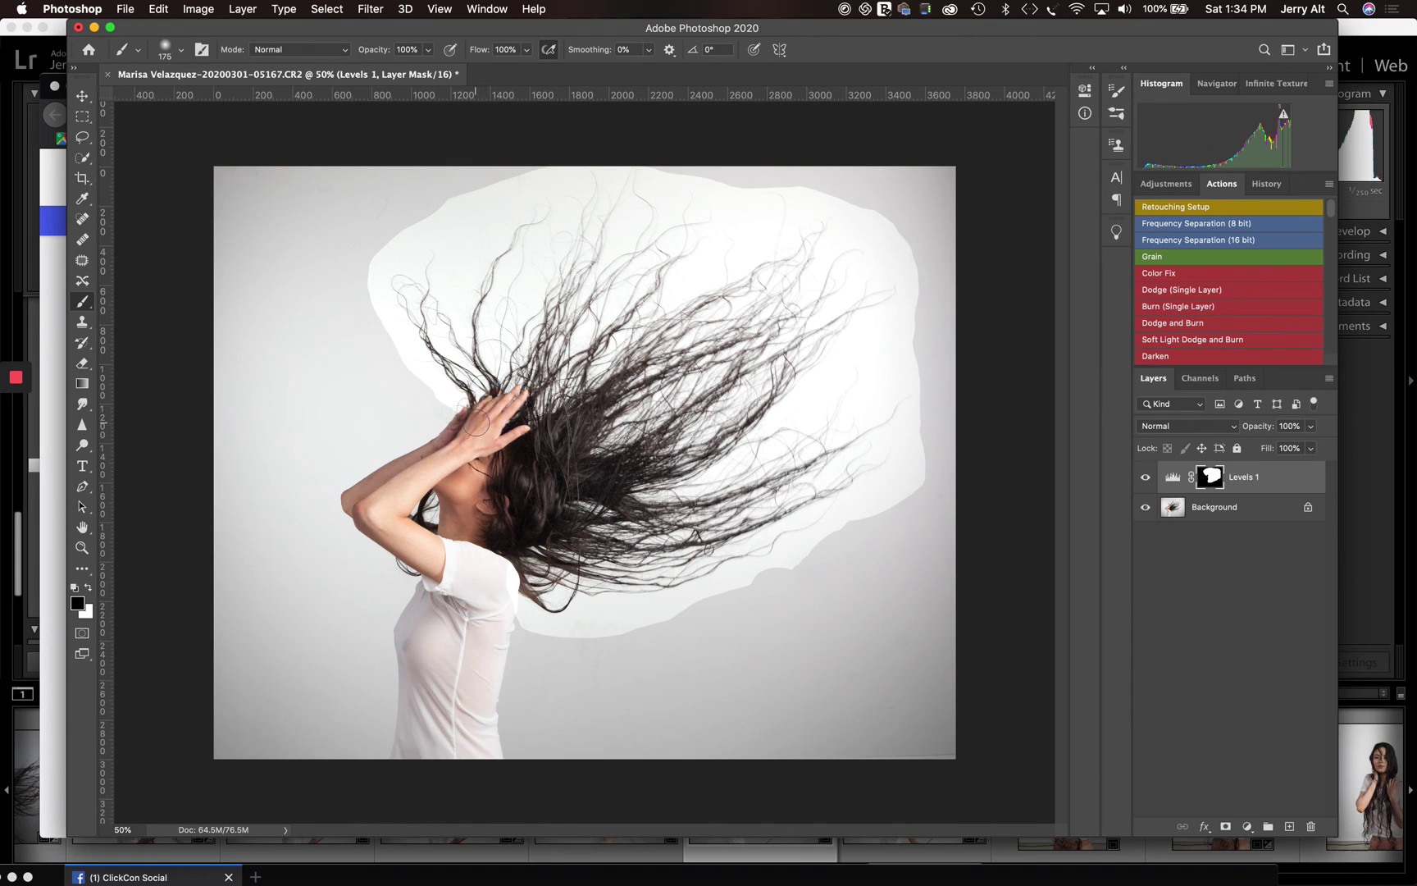
{"action": "left_click", "coordinate": [496, 422]}
{"action": "left_click", "coordinate": [484, 420]}
{"action": "mouse_move", "coordinate": [10, 389]}
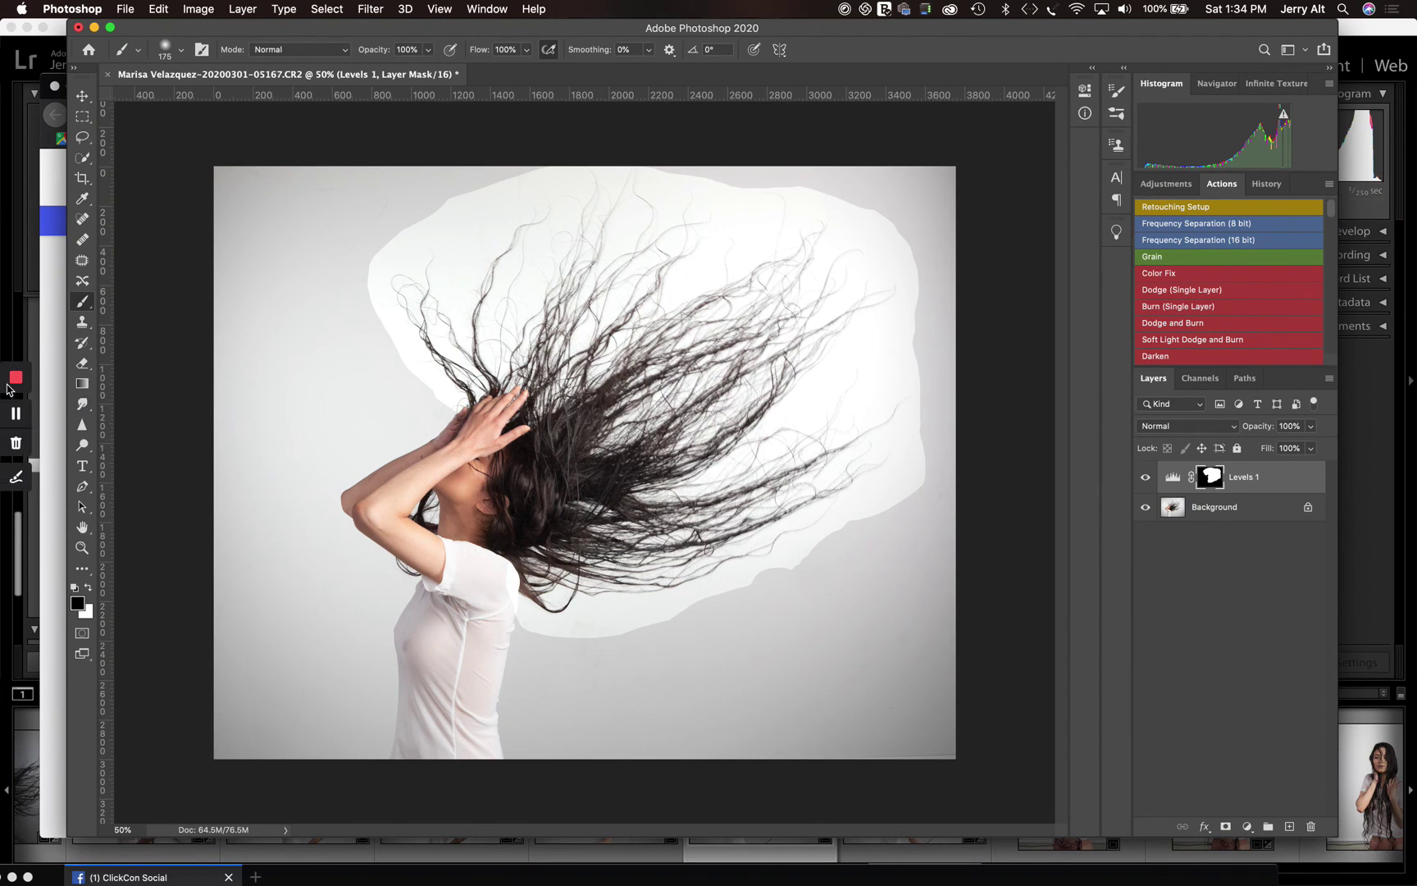